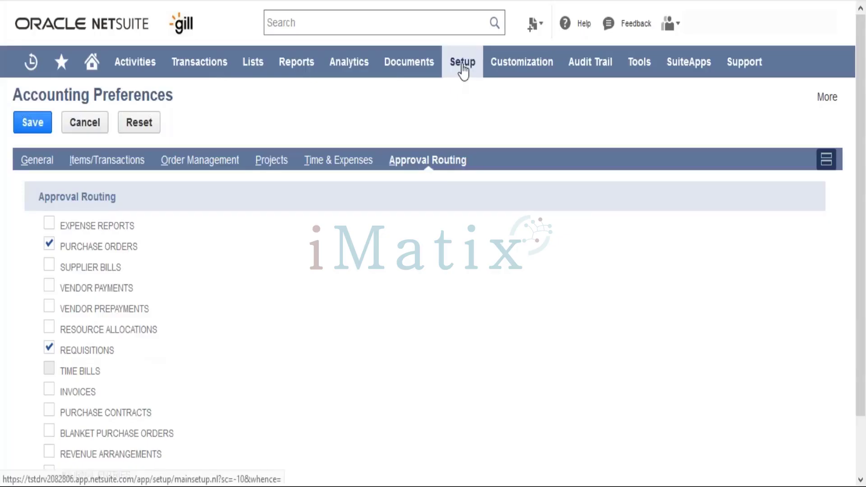
- Open the Invoicing Preferences page from the accounting setup
{"action": "mouse_move", "coordinate": [465, 73]}
{"action": "mouse_move", "coordinate": [481, 156]}
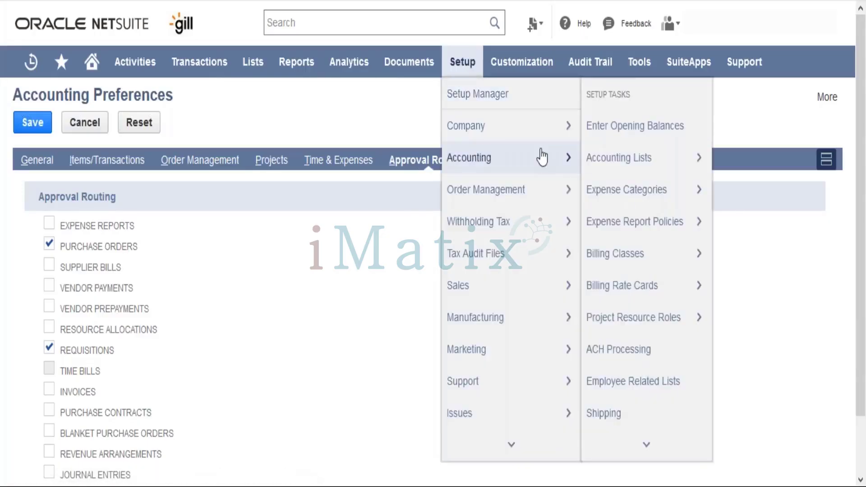
{"action": "mouse_move", "coordinate": [654, 437]}
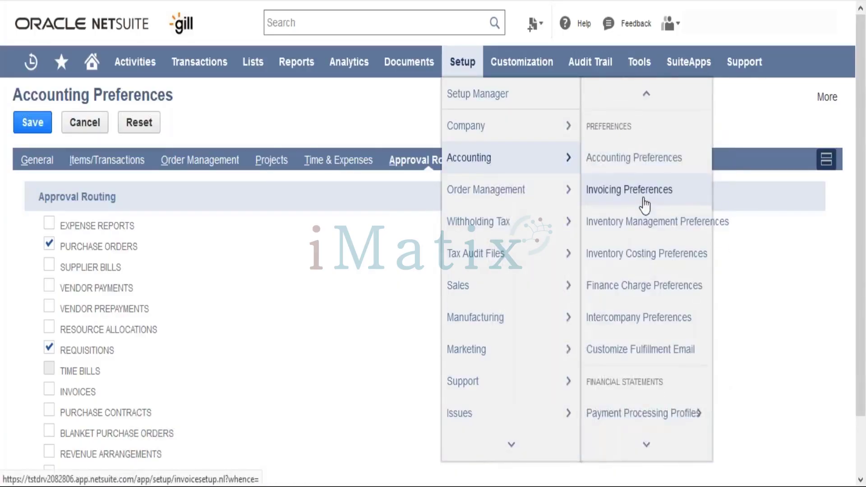
{"action": "left_click", "coordinate": [644, 205]}
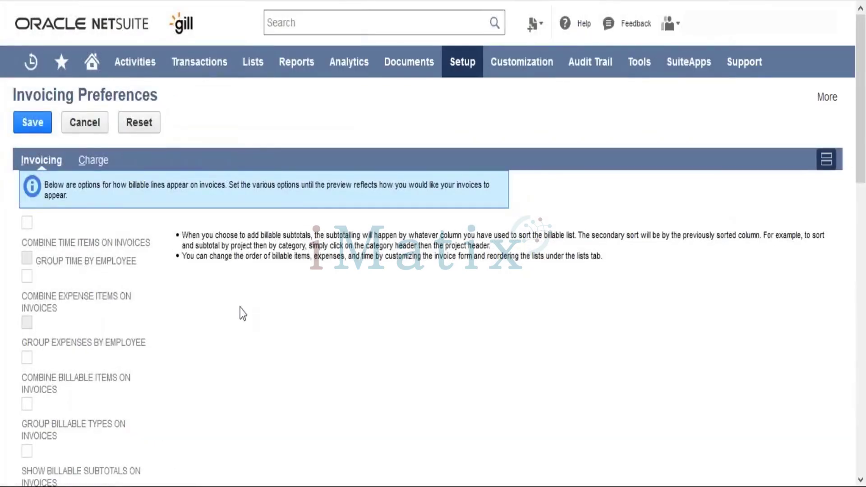
- Examine the options for combining and grouping billable lines on invoices, together with the invoice preview
{"action": "scroll", "coordinate": [240, 309], "scroll_direction": "down", "scroll_amount": 2}
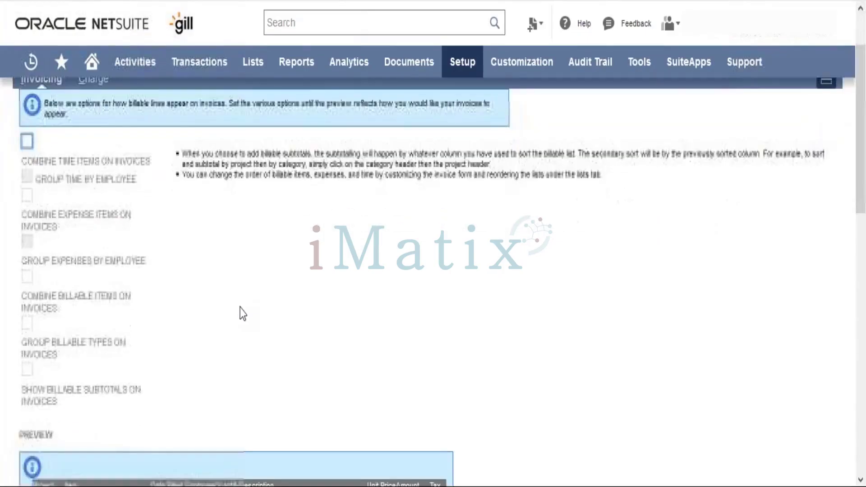
{"action": "scroll", "coordinate": [240, 314], "scroll_direction": "up", "scroll_amount": 1}
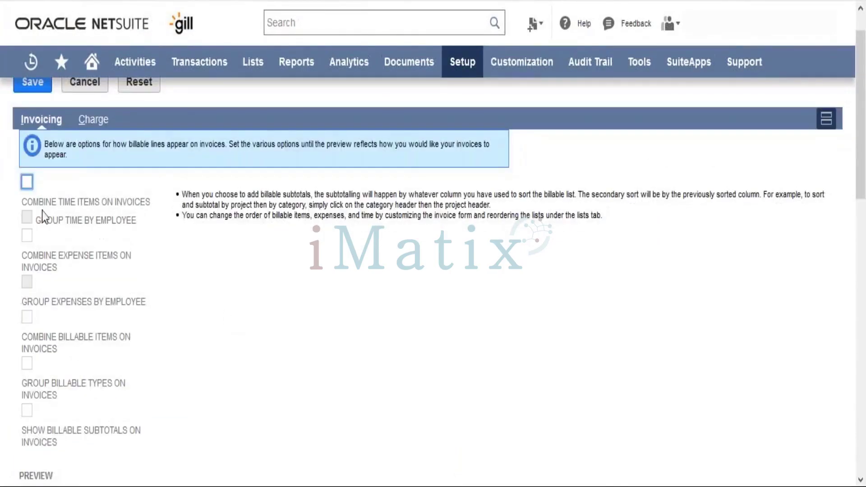
{"action": "left_click", "coordinate": [277, 344]}
{"action": "scroll", "coordinate": [276, 342], "scroll_direction": "down", "scroll_amount": 8}
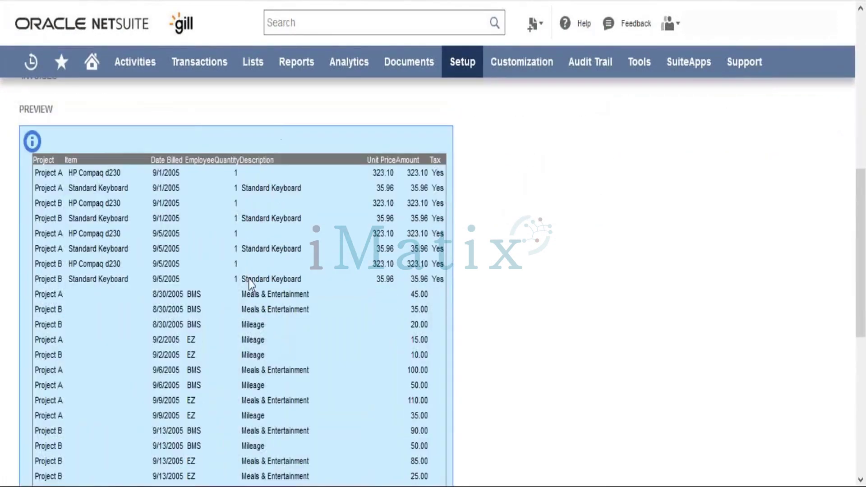
{"action": "scroll", "coordinate": [248, 280], "scroll_direction": "up", "scroll_amount": 7}
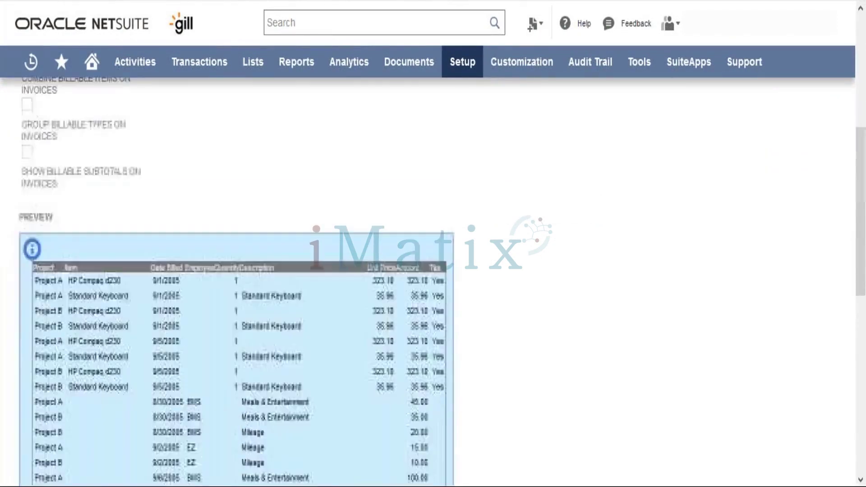
{"action": "scroll", "coordinate": [429, 271], "scroll_direction": "up", "scroll_amount": 2}
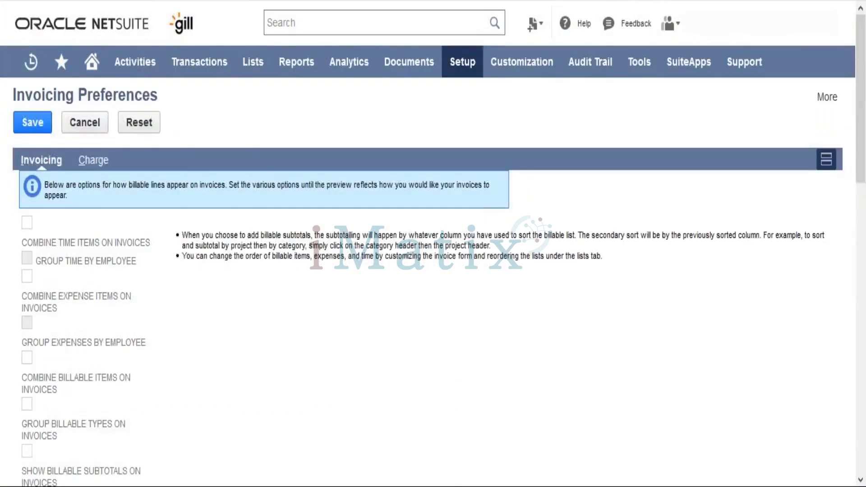
{"action": "scroll", "coordinate": [428, 271], "scroll_direction": "down", "scroll_amount": 1}
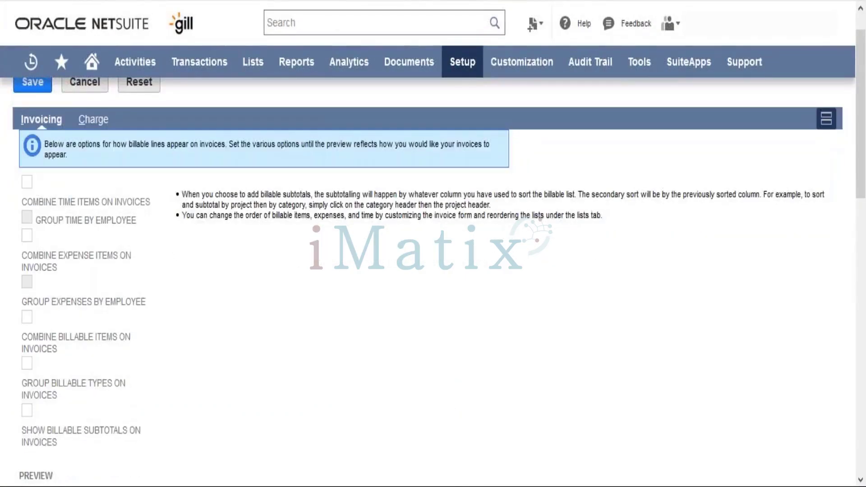
- Try showing billable subtotals on invoices, check them in the preview, and turn the option off again
{"action": "scroll", "coordinate": [429, 271], "scroll_direction": "down", "scroll_amount": 4}
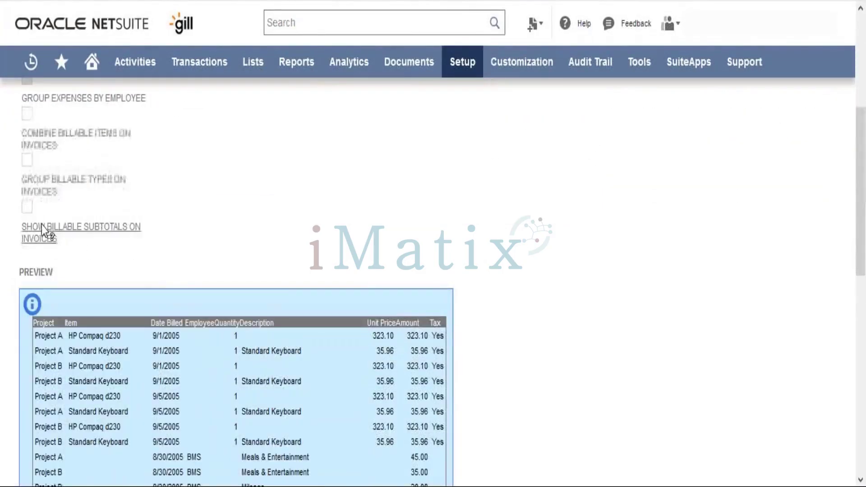
{"action": "left_click", "coordinate": [27, 207]}
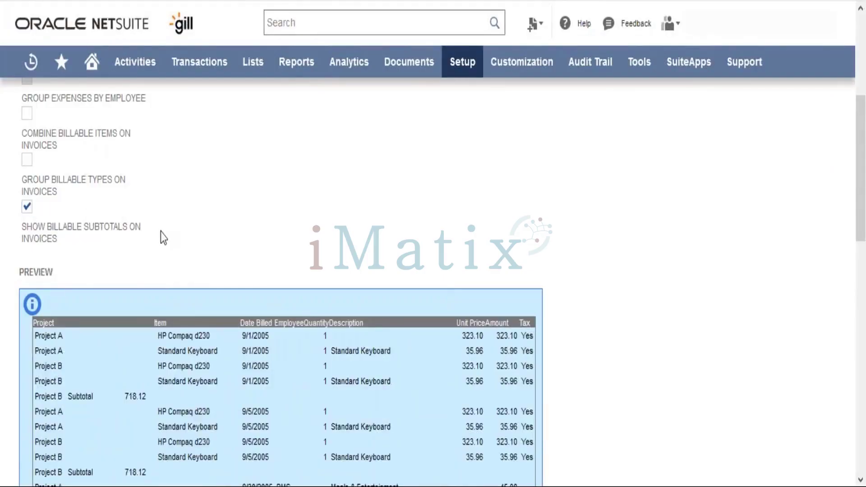
{"action": "scroll", "coordinate": [161, 232], "scroll_direction": "down", "scroll_amount": 1}
{"action": "scroll", "coordinate": [161, 232], "scroll_direction": "down", "scroll_amount": 5}
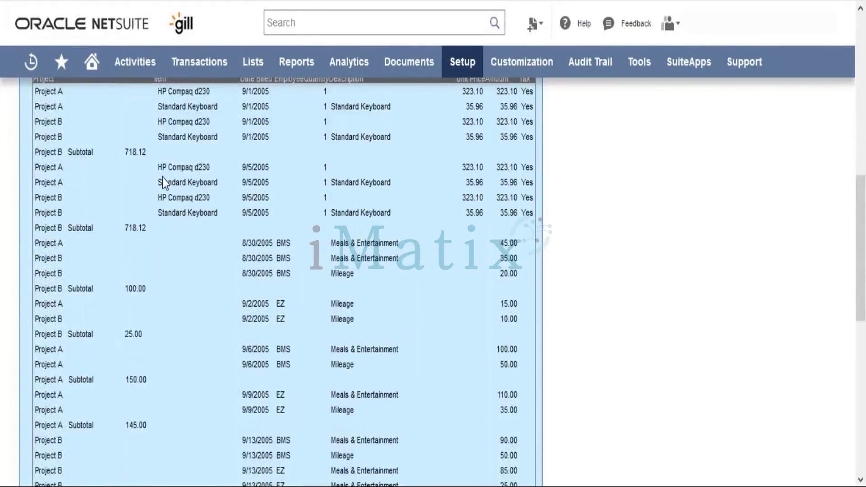
{"action": "scroll", "coordinate": [162, 177], "scroll_direction": "up", "scroll_amount": 3}
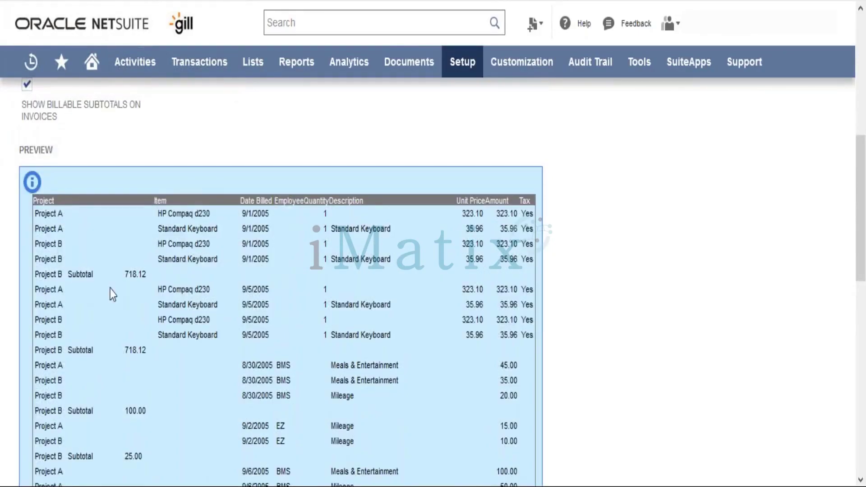
{"action": "scroll", "coordinate": [112, 294], "scroll_direction": "up", "scroll_amount": 1}
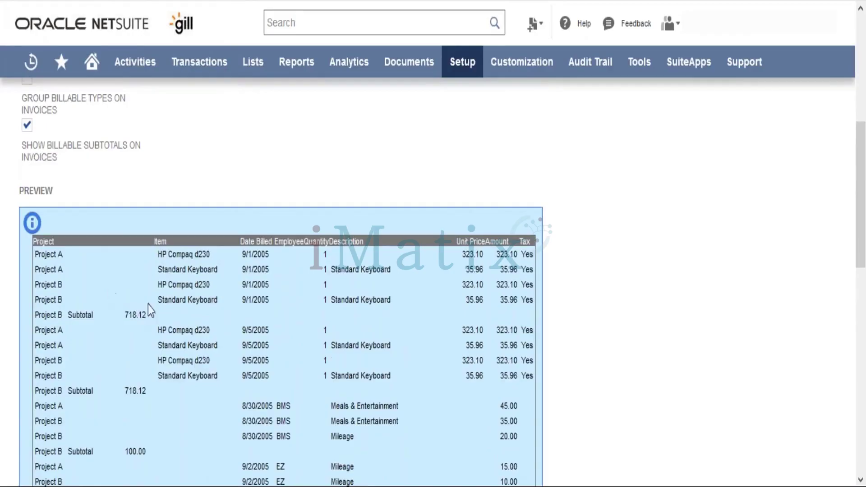
{"action": "left_click", "coordinate": [26, 126]}
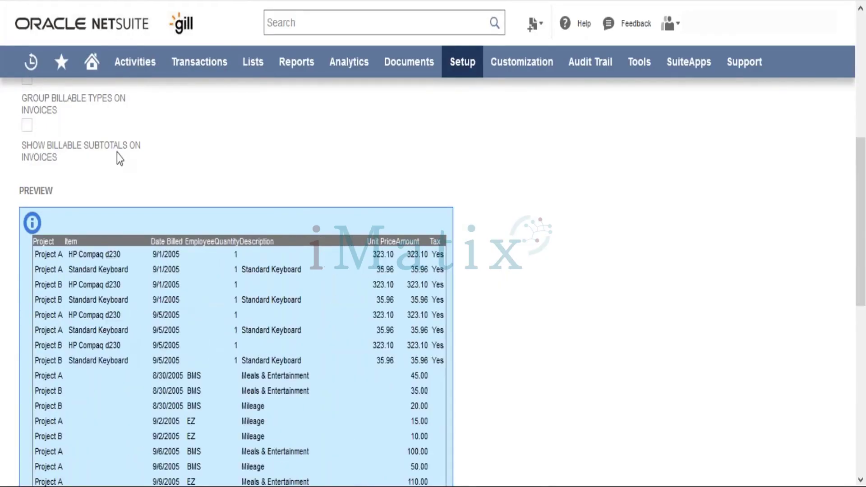
- Enable grouping of billable types on invoices
{"action": "scroll", "coordinate": [117, 152], "scroll_direction": "up", "scroll_amount": 1}
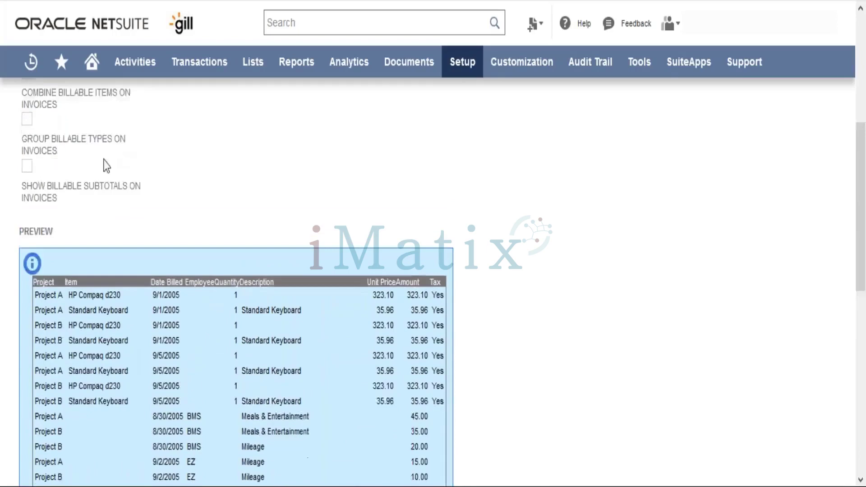
{"action": "left_click", "coordinate": [26, 121]}
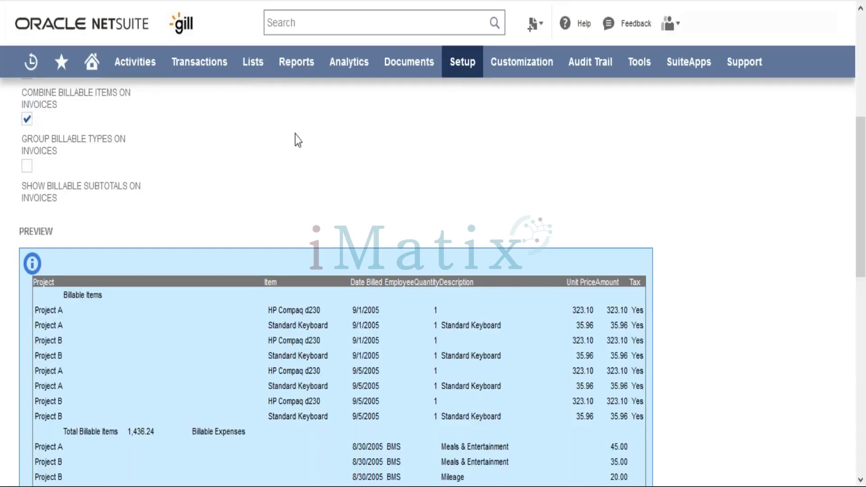
{"action": "scroll", "coordinate": [295, 134], "scroll_direction": "up", "scroll_amount": 5}
{"action": "scroll", "coordinate": [295, 135], "scroll_direction": "up", "scroll_amount": 1}
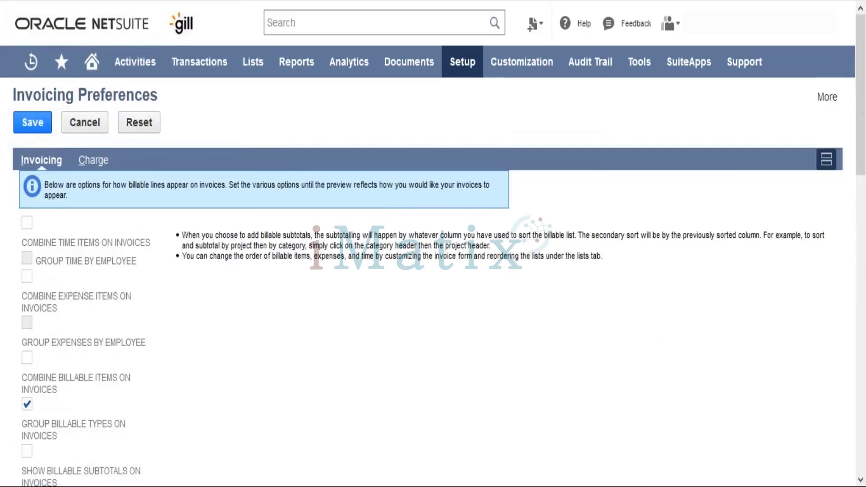
- Open the Inventory Management Preferences page, leaving the invoicing preferences without saving
{"action": "mouse_move", "coordinate": [458, 74]}
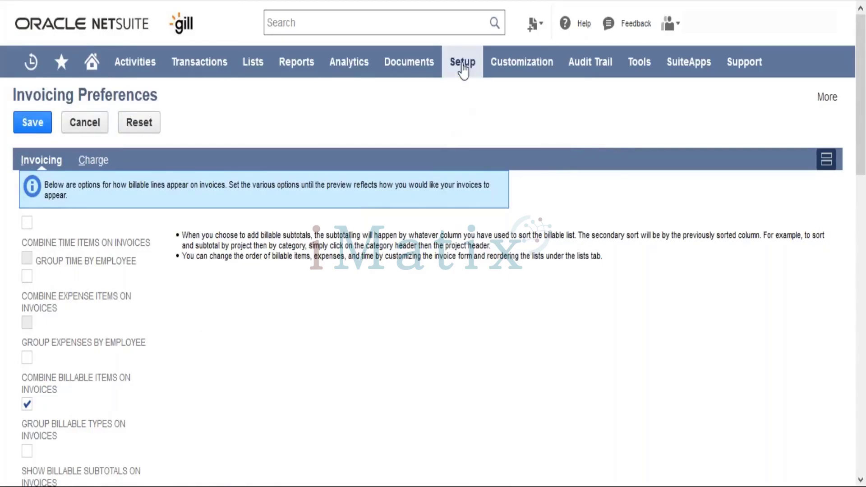
{"action": "mouse_move", "coordinate": [483, 171]}
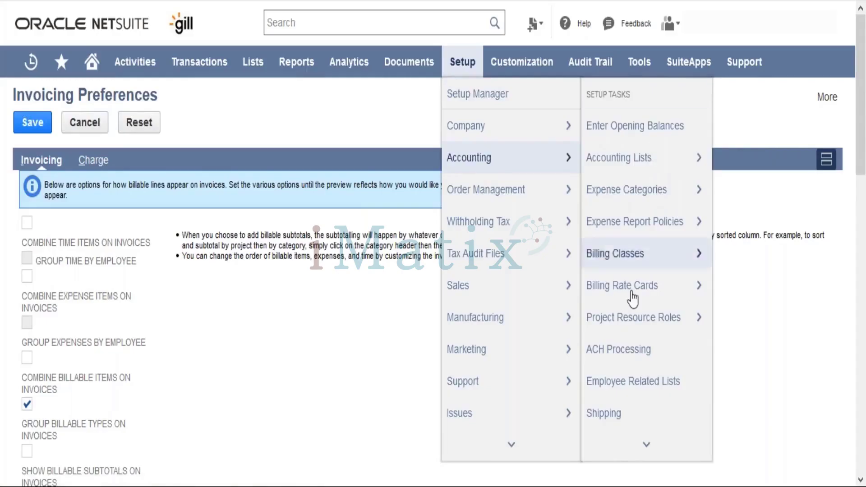
{"action": "mouse_move", "coordinate": [637, 438]}
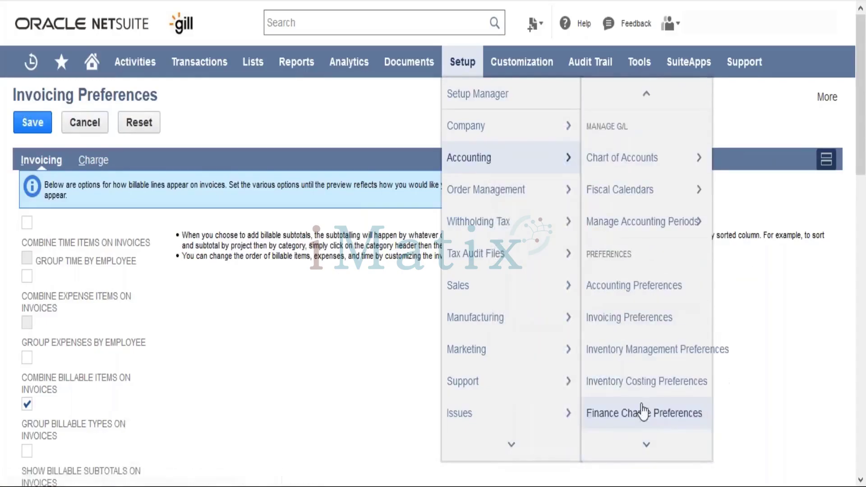
{"action": "left_click", "coordinate": [641, 356]}
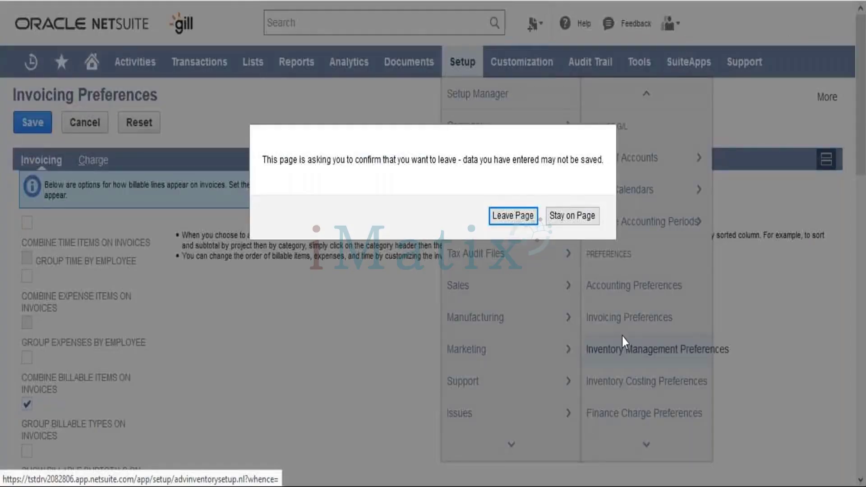
{"action": "left_click", "coordinate": [510, 212]}
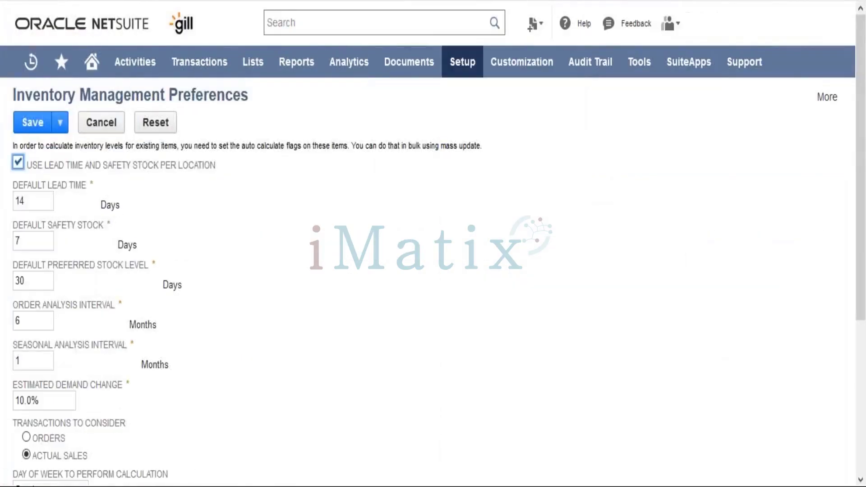
- Examine the inventory management preferences, from lead time and safety stock through calculation schedule, time fences and unapproved sales orders
{"action": "scroll", "coordinate": [432, 280], "scroll_direction": "down", "scroll_amount": 4}
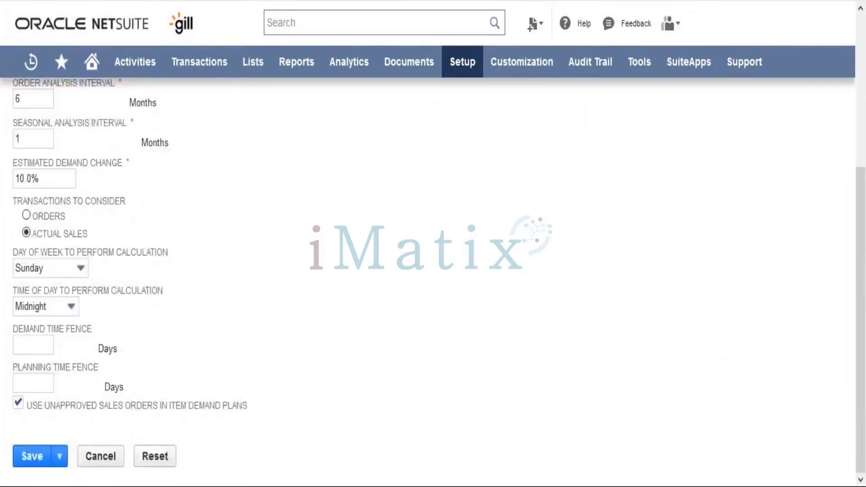
{"action": "scroll", "coordinate": [230, 332], "scroll_direction": "up", "scroll_amount": 4}
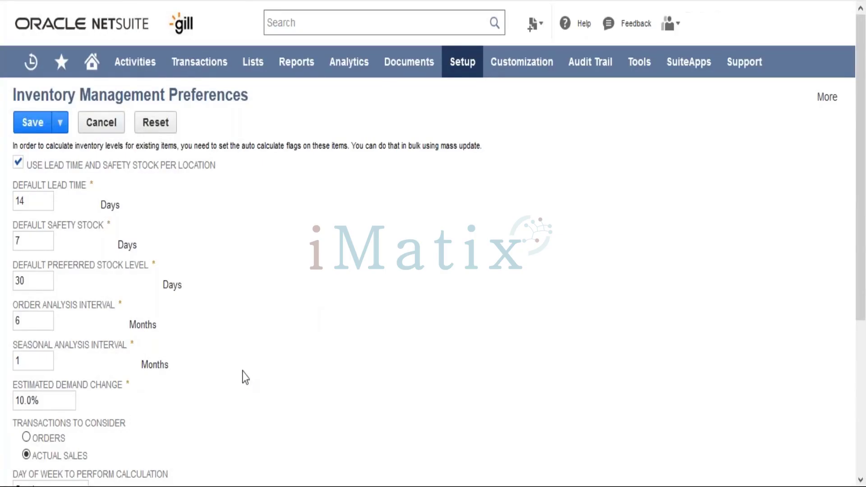
{"action": "scroll", "coordinate": [242, 371], "scroll_direction": "down", "scroll_amount": 1}
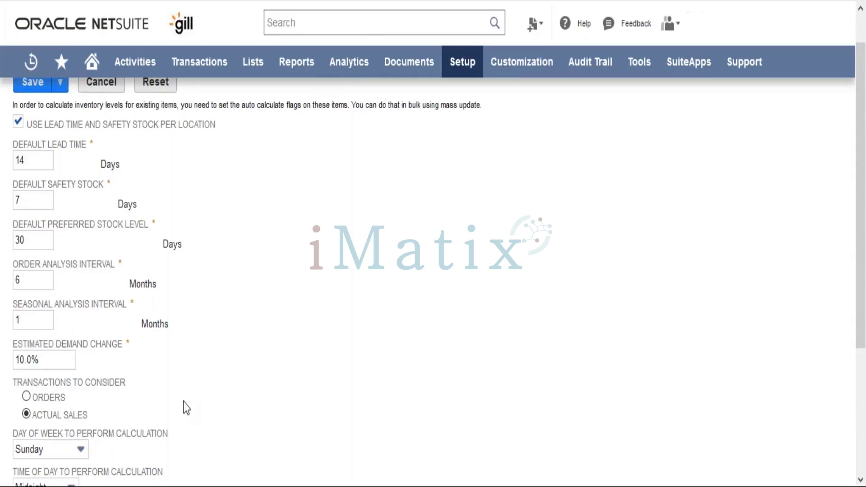
{"action": "scroll", "coordinate": [187, 408], "scroll_direction": "down", "scroll_amount": 3}
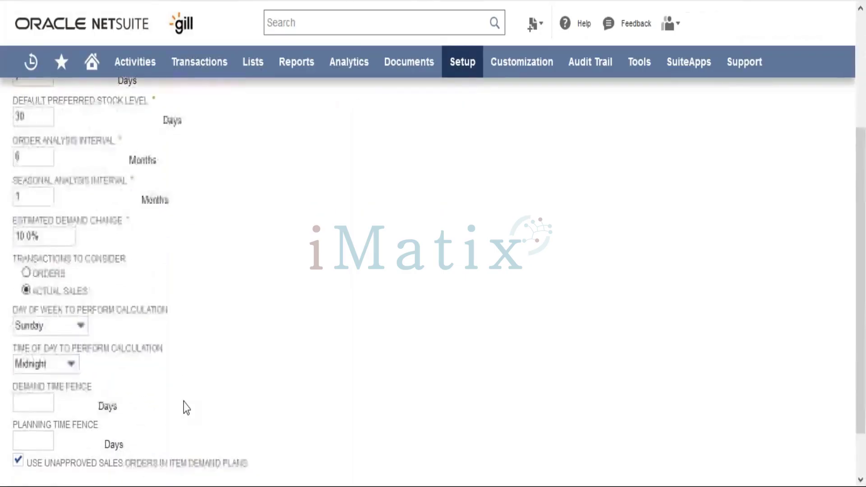
{"action": "scroll", "coordinate": [185, 406], "scroll_direction": "down", "scroll_amount": 2}
{"action": "scroll", "coordinate": [185, 406], "scroll_direction": "up", "scroll_amount": 1}
{"action": "scroll", "coordinate": [433, 270], "scroll_direction": "up", "scroll_amount": 4}
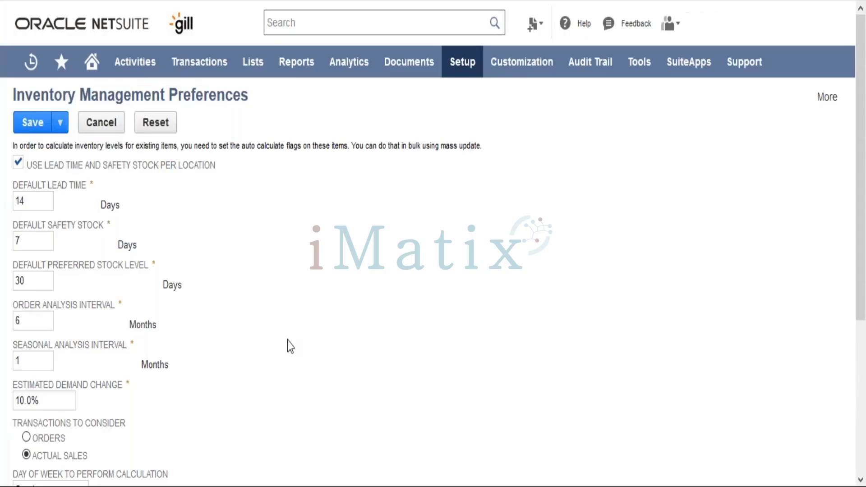
{"action": "scroll", "coordinate": [289, 346], "scroll_direction": "down", "scroll_amount": 1}
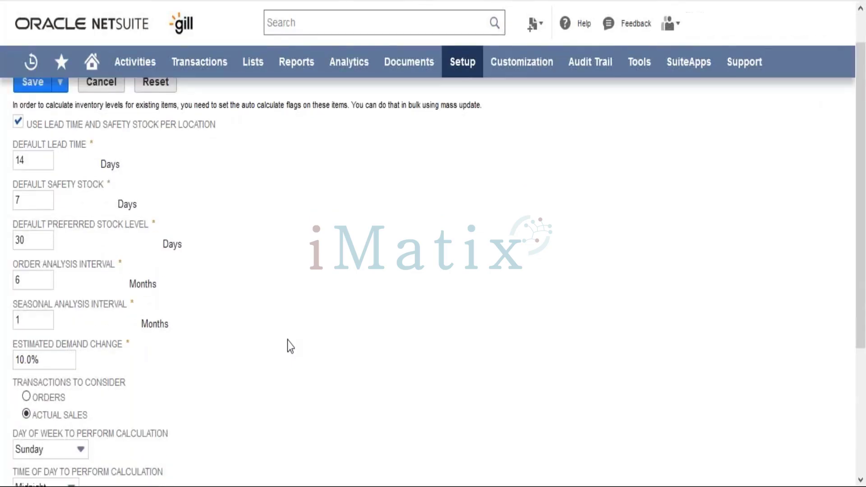
{"action": "scroll", "coordinate": [288, 340], "scroll_direction": "up", "scroll_amount": 1}
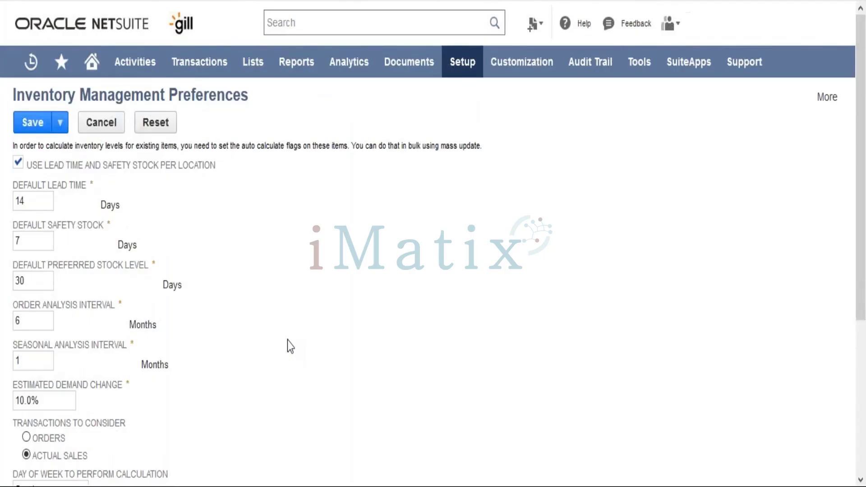
- Look through the customization options for lists, records and fields, forms and scripting
{"action": "mouse_move", "coordinate": [541, 68]}
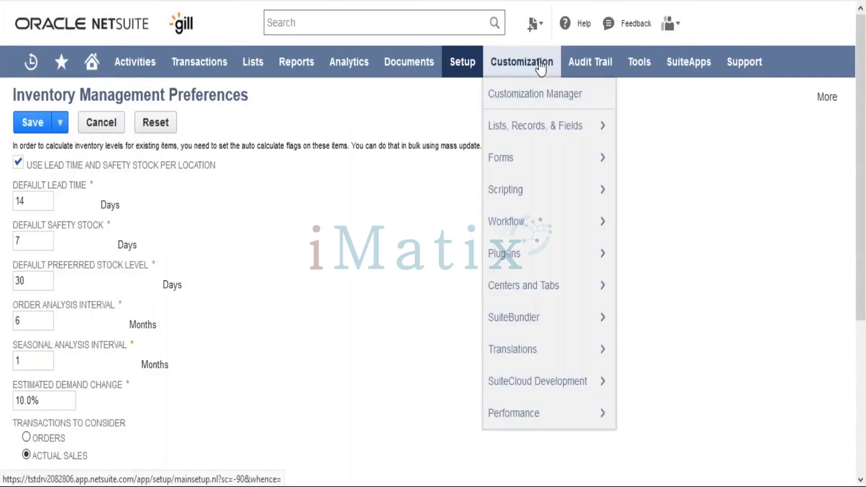
{"action": "mouse_move", "coordinate": [540, 137]}
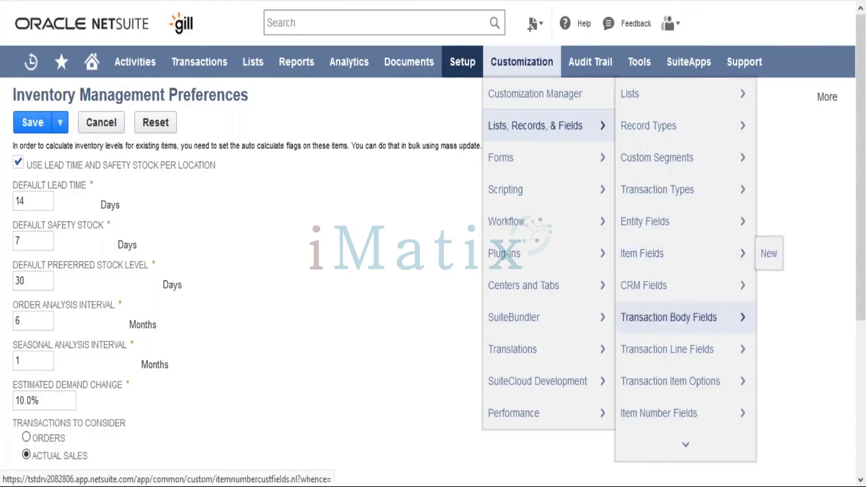
{"action": "mouse_move", "coordinate": [677, 446]}
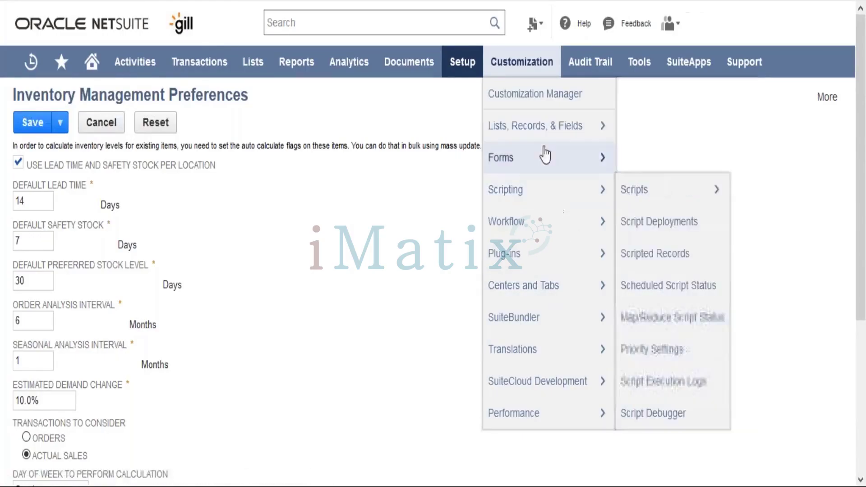